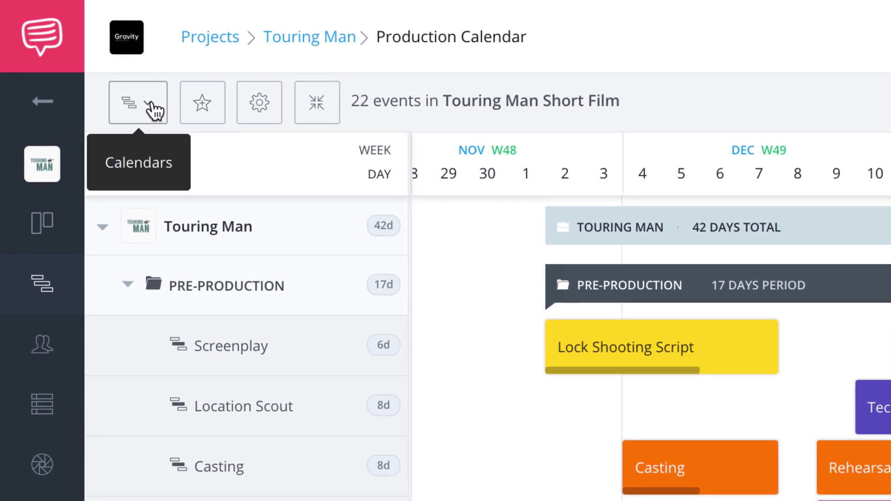
# Save the Touring Man Short Film calendar as the template 'Short Film Template'.
pyautogui.click(202, 106)
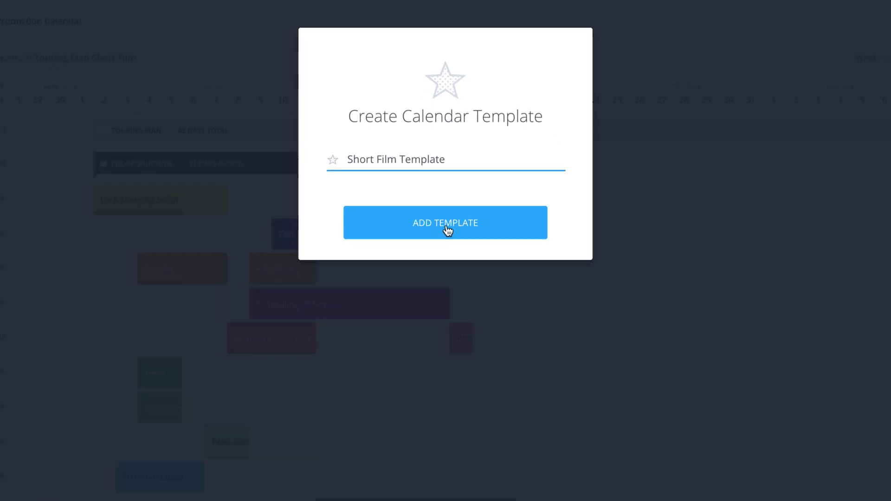
pyautogui.click(449, 356)
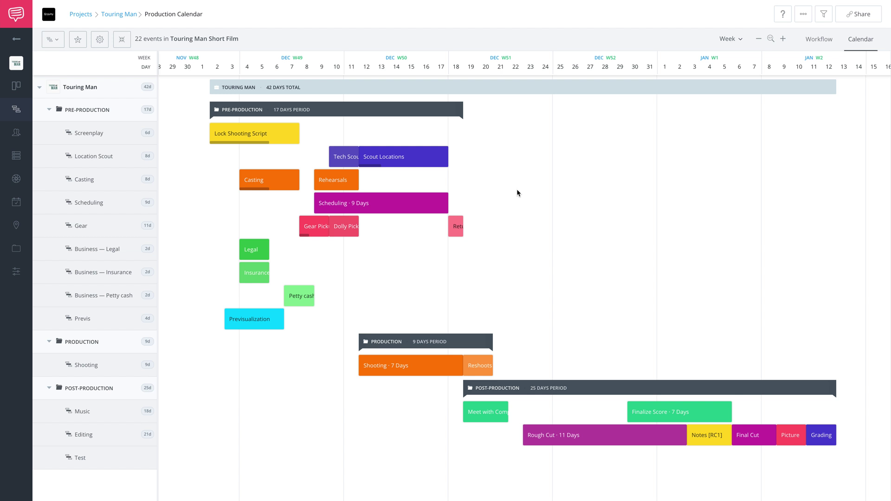
pyautogui.hscroll(2, 221, 203)
pyautogui.hscroll(2, 235, 206)
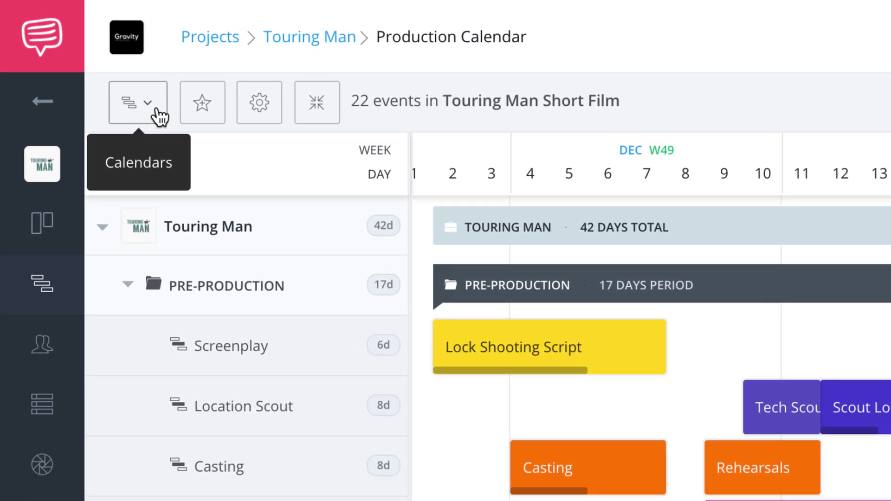
# Start a new calendar named 'The lost guitar' and continue to template selection.
pyautogui.click(160, 116)
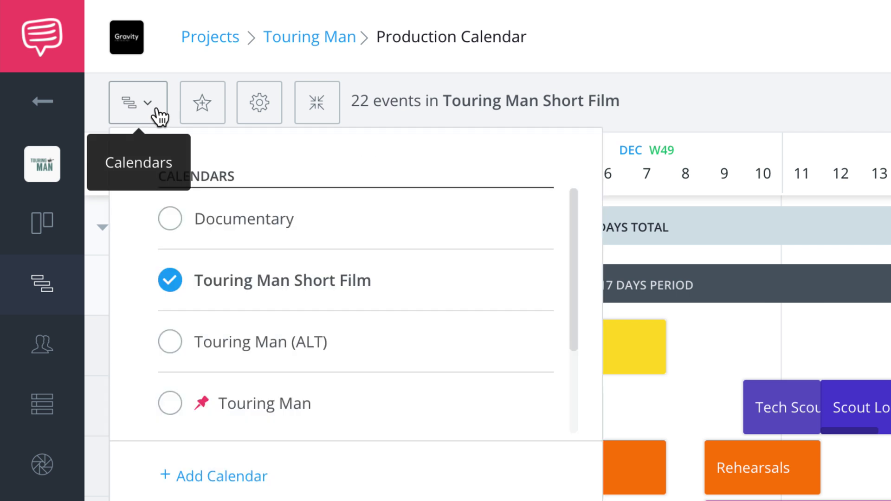
pyautogui.click(218, 476)
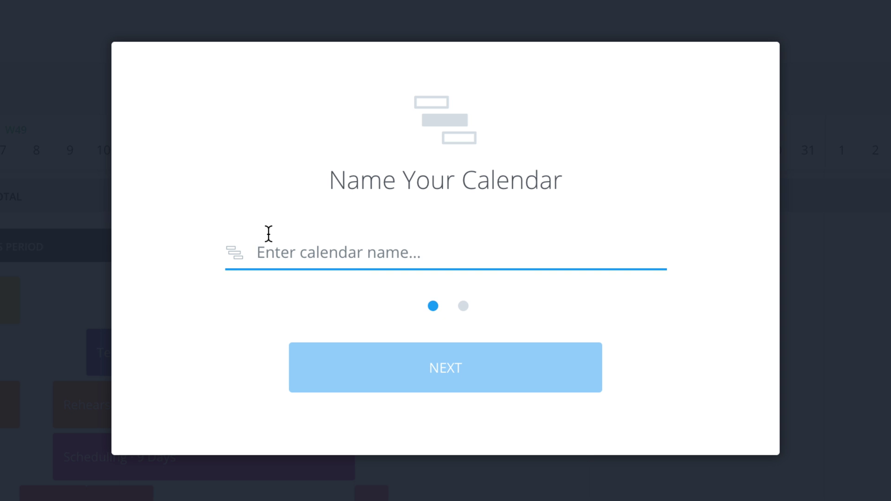
pyautogui.write('The lost guitar')
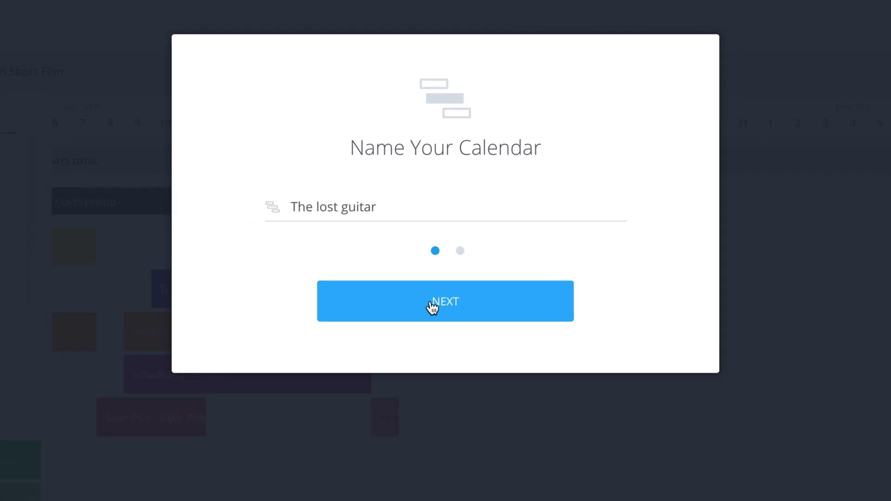
pyautogui.click(429, 373)
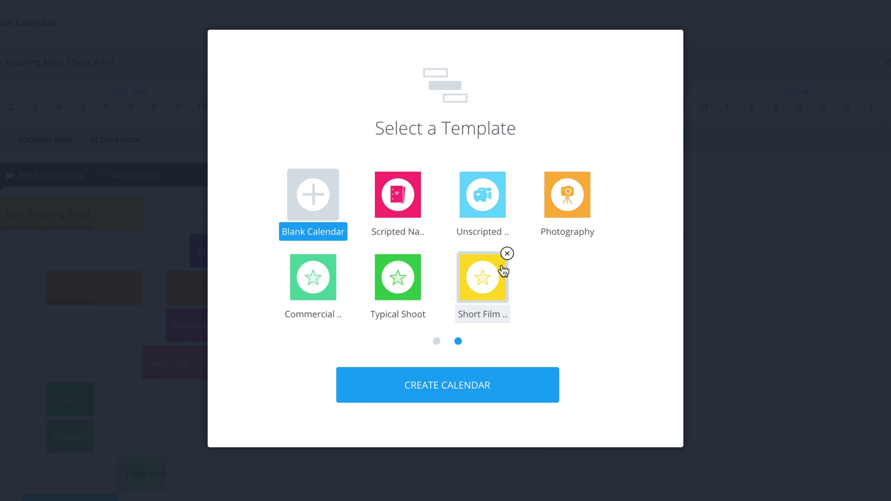
# Choose the Short Film template for the new calendar and continue to its options.
pyautogui.click(488, 291)
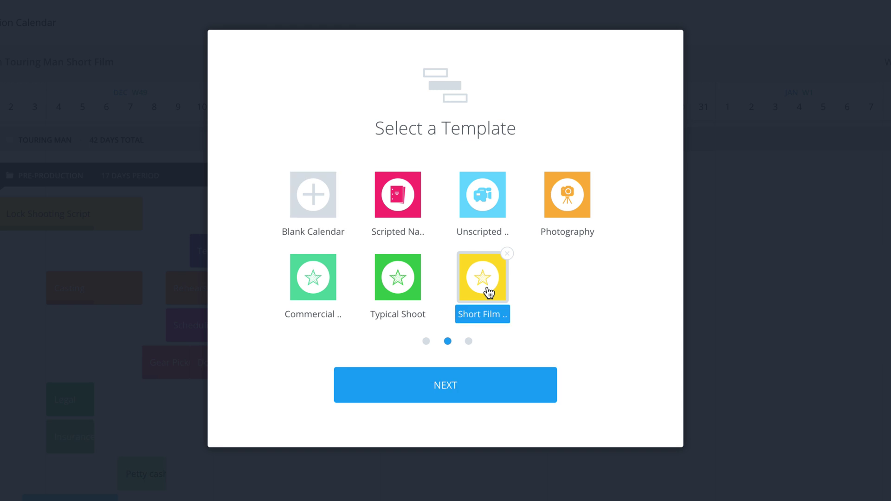
pyautogui.click(464, 394)
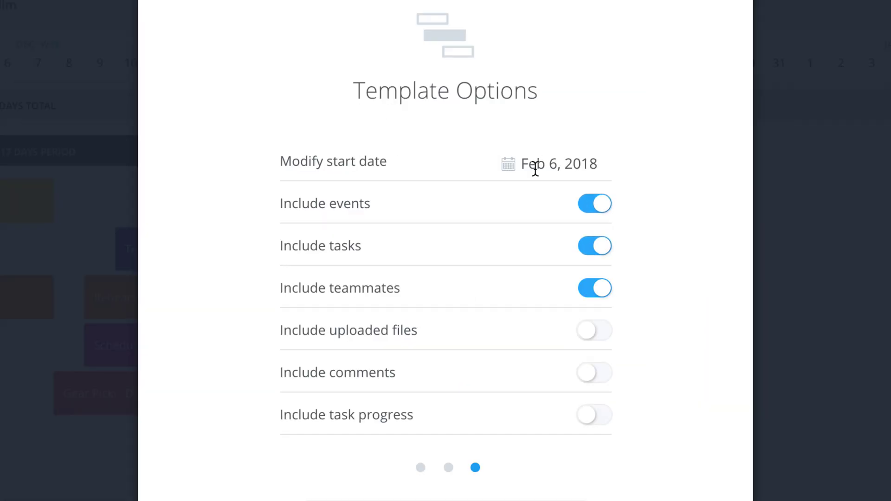
# Change the calendar start date from Feb 6 to Apr 3, 2018.
pyautogui.click(507, 163)
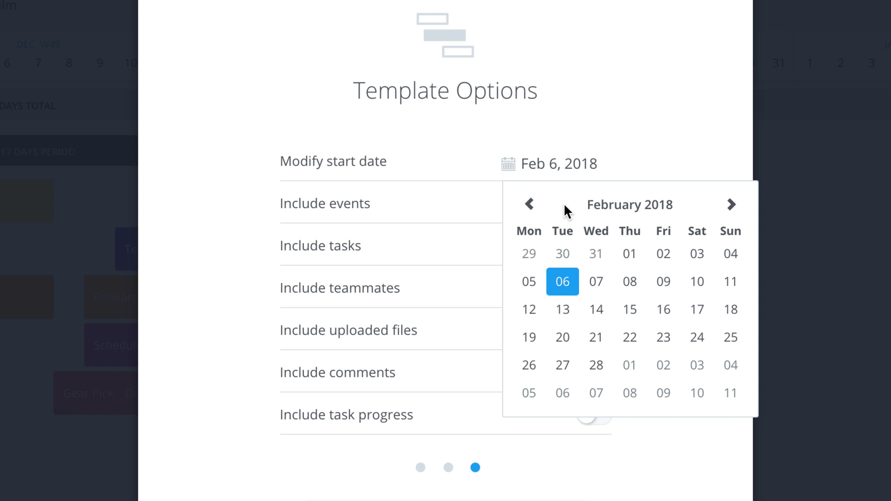
pyautogui.click(731, 210)
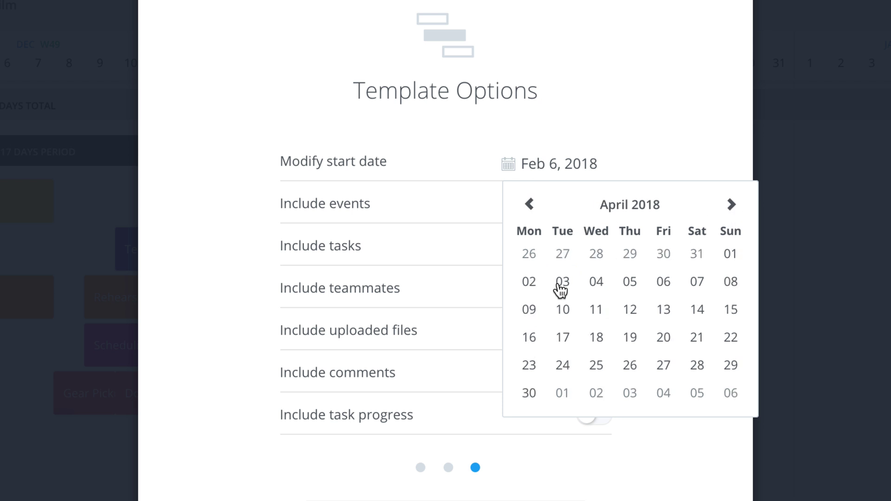
pyautogui.click(561, 284)
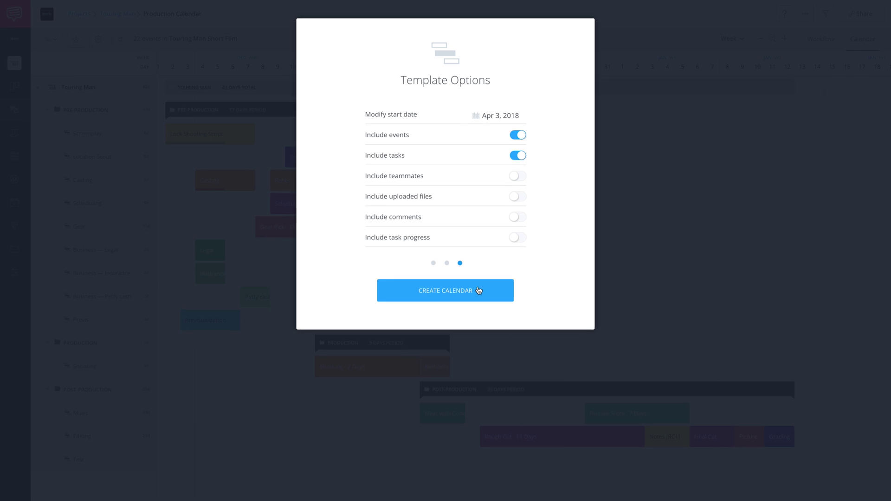
# Create 'The lost guitar' calendar with events and tasks, excluding teammates.
pyautogui.click(478, 290)
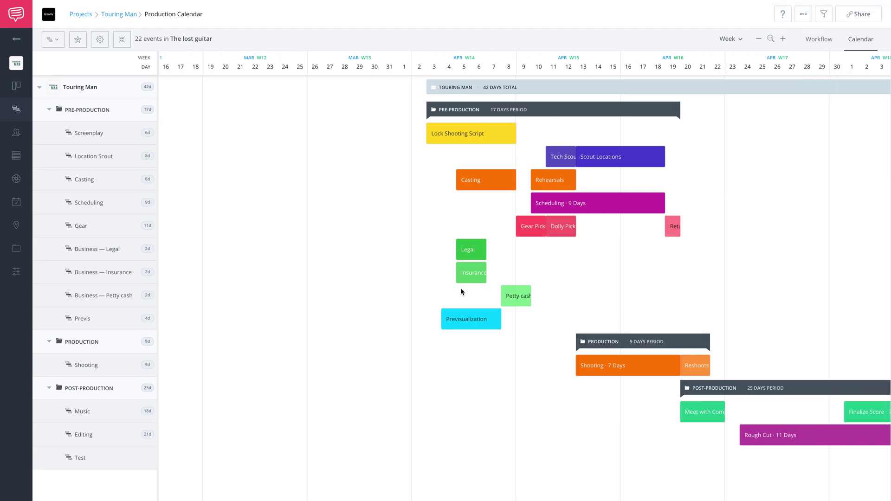
pyautogui.hscroll(3, 461, 291)
pyautogui.hscroll(3, 461, 291)
pyautogui.hscroll(3, 461, 290)
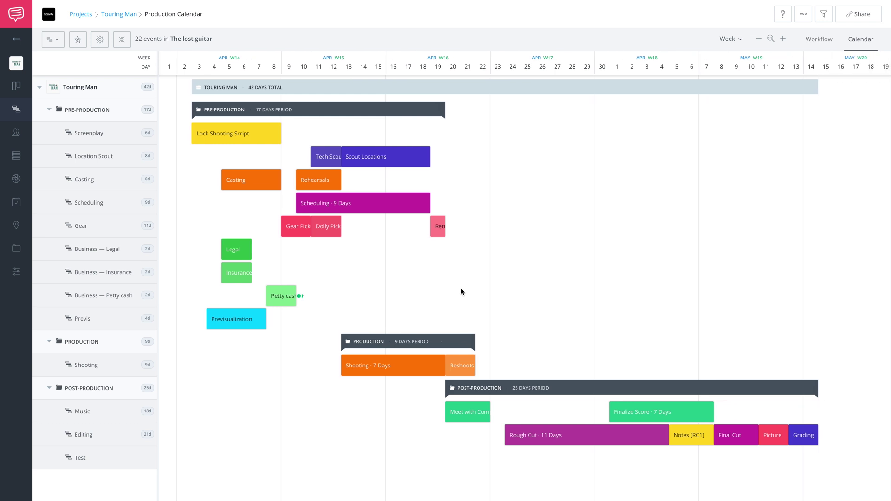